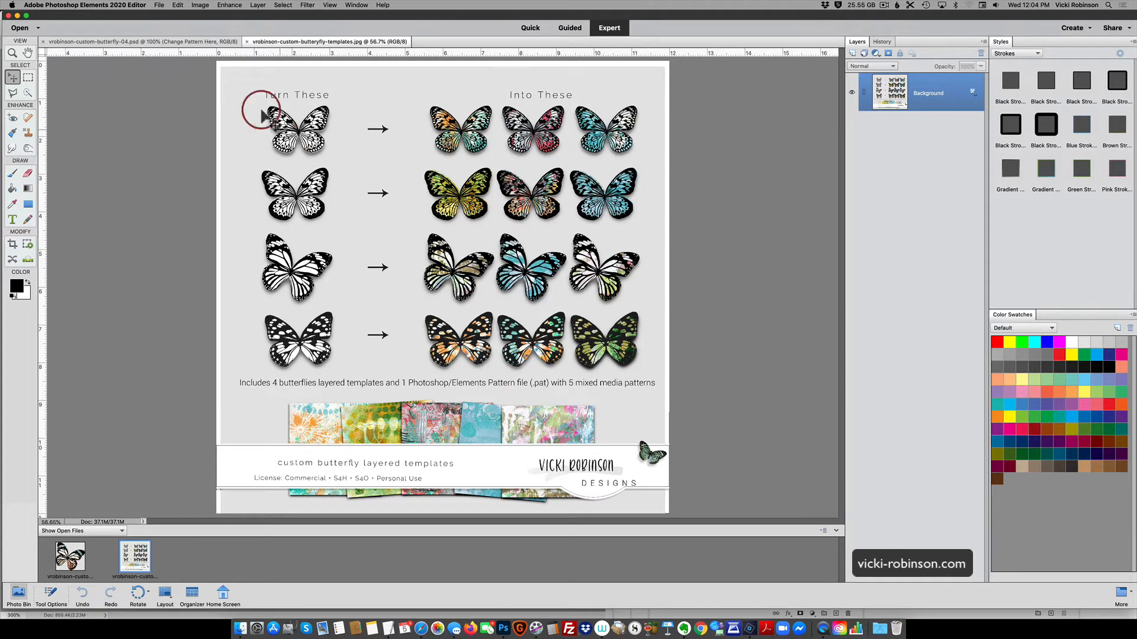
Append the custom butterfly patterns .pat file to the Patterns presets in the Preset Manager.
click(178, 5)
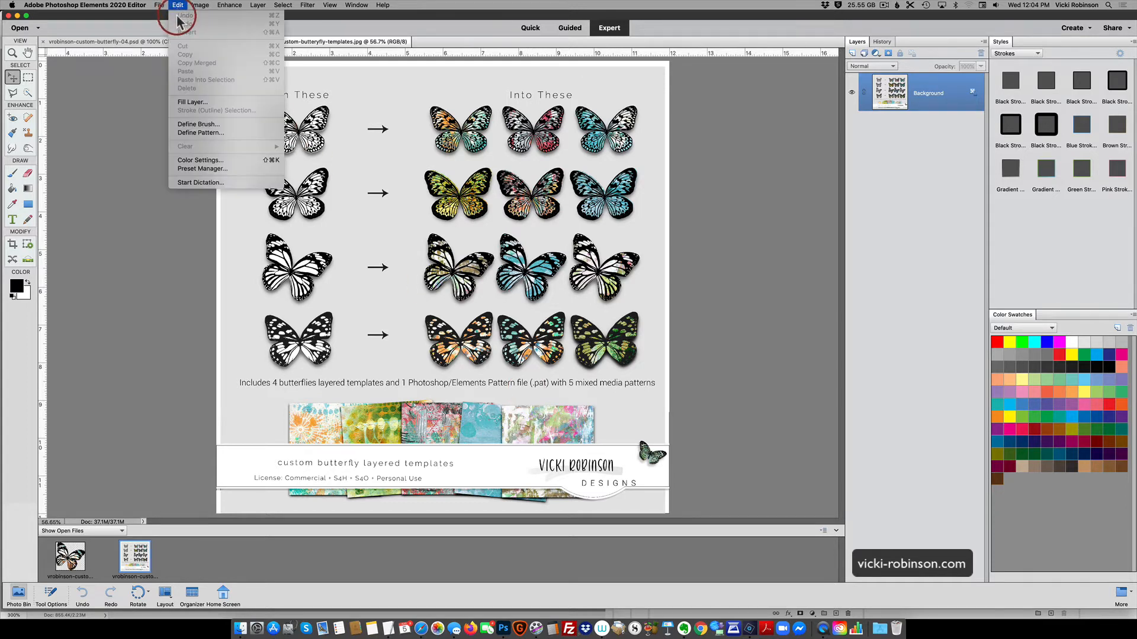
click(202, 169)
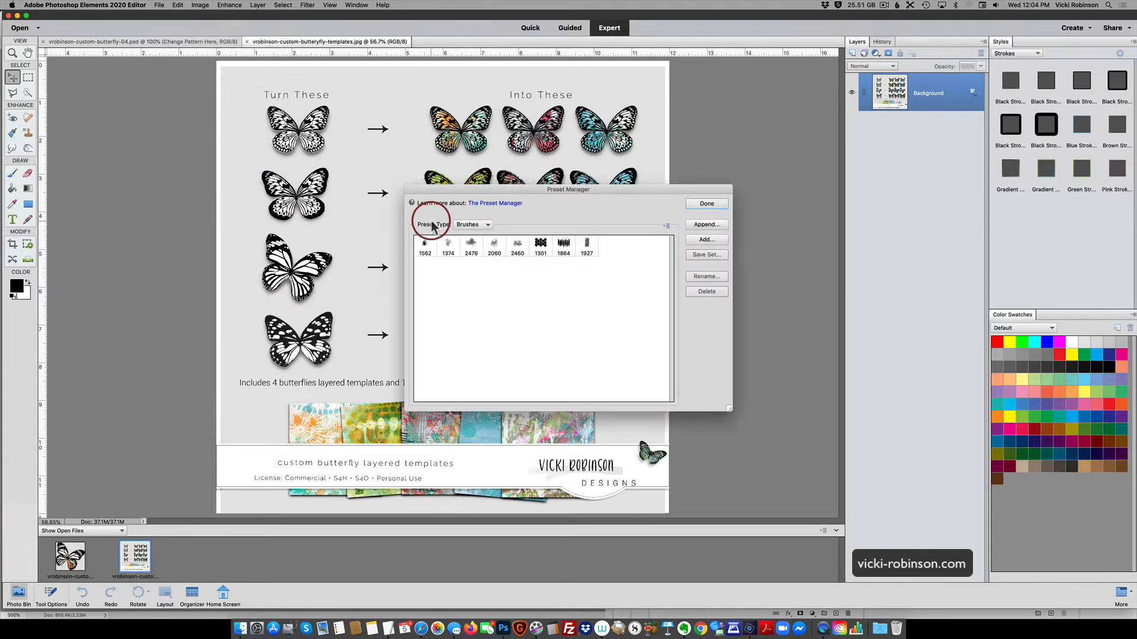
click(487, 226)
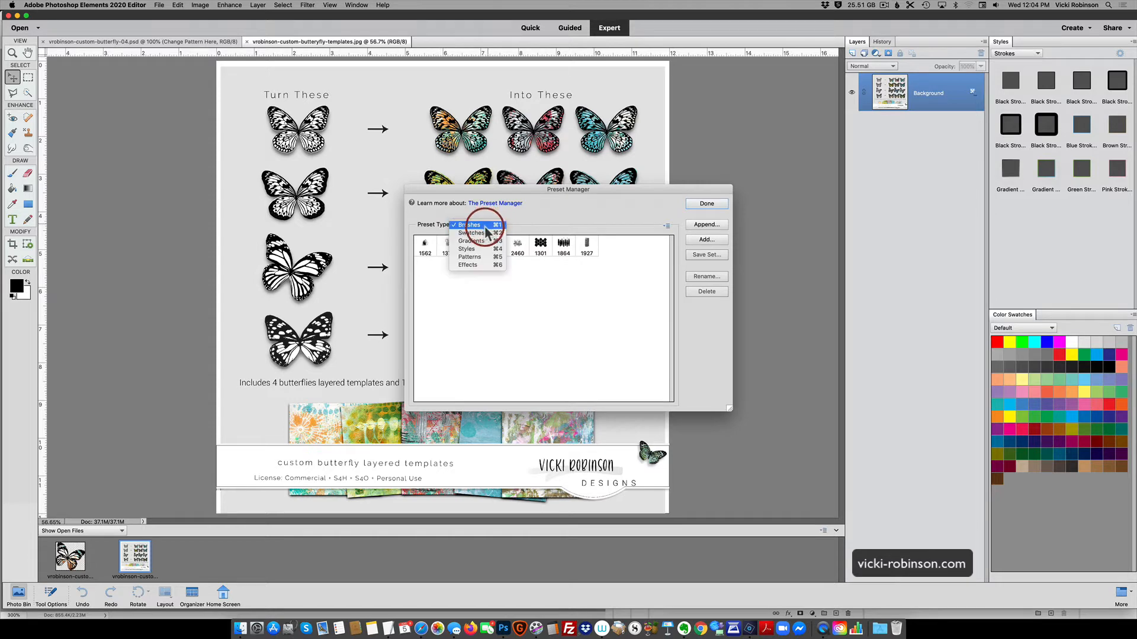
click(480, 258)
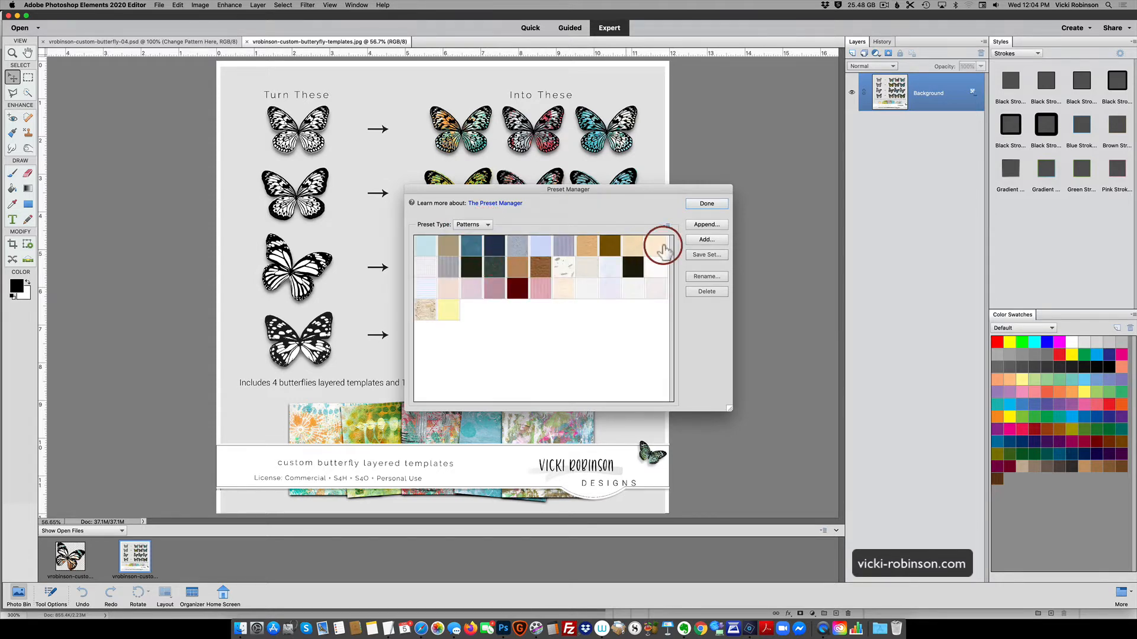
click(706, 225)
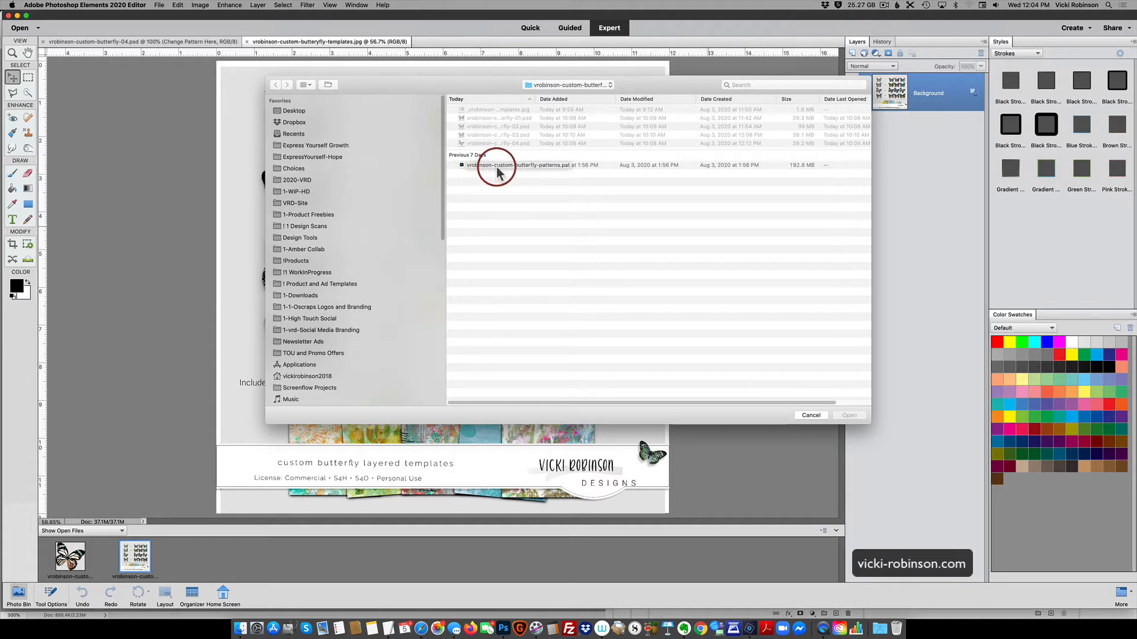
click(563, 165)
click(845, 416)
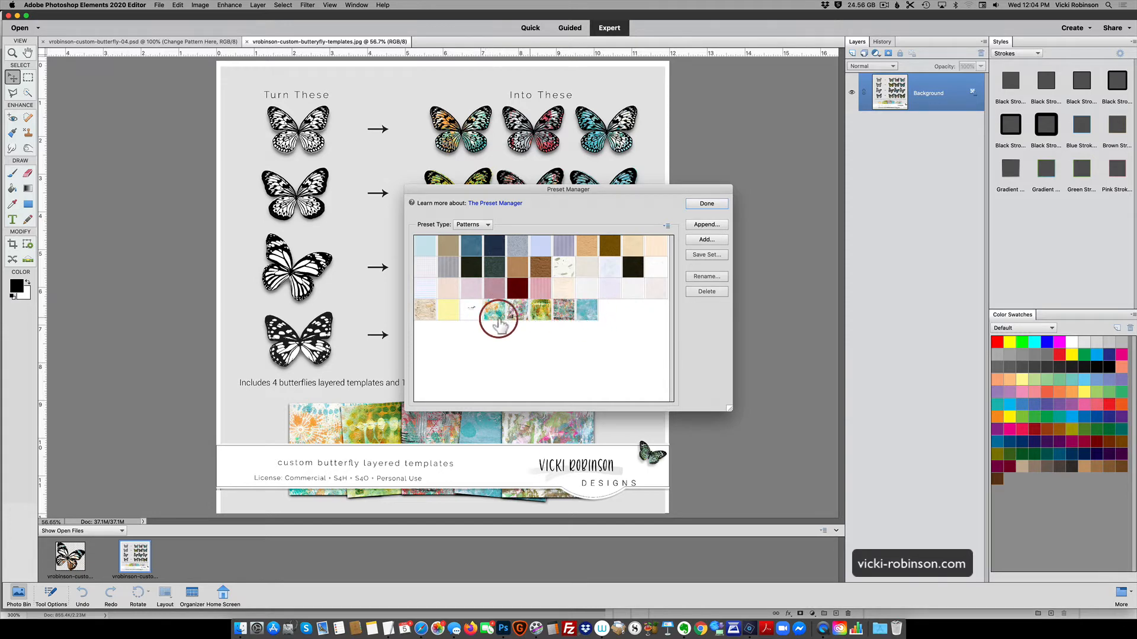
click(715, 210)
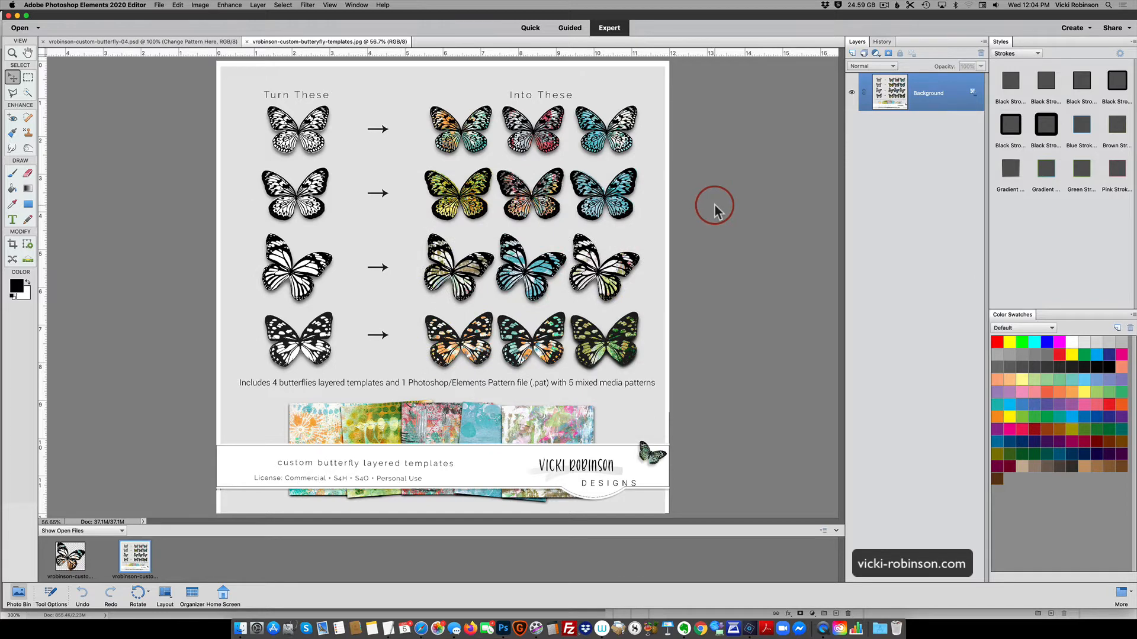
Examine the custom butterfly 04 document by toggling the visibility of its Detail Layer and pattern fill layer above the Base Layer.
click(231, 47)
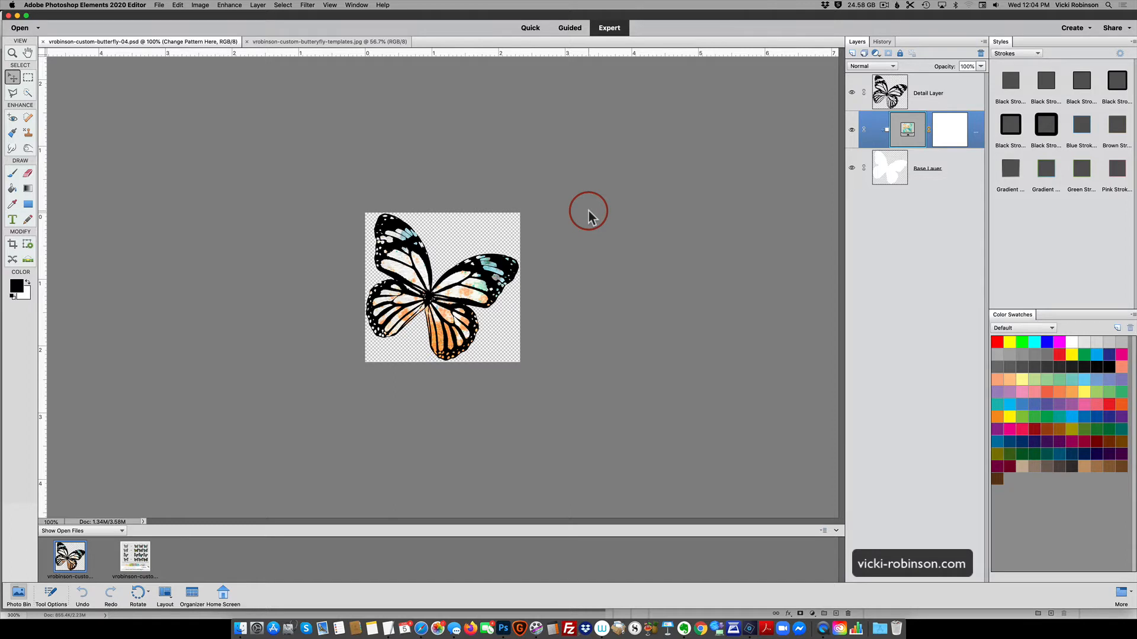
key(super+equal)
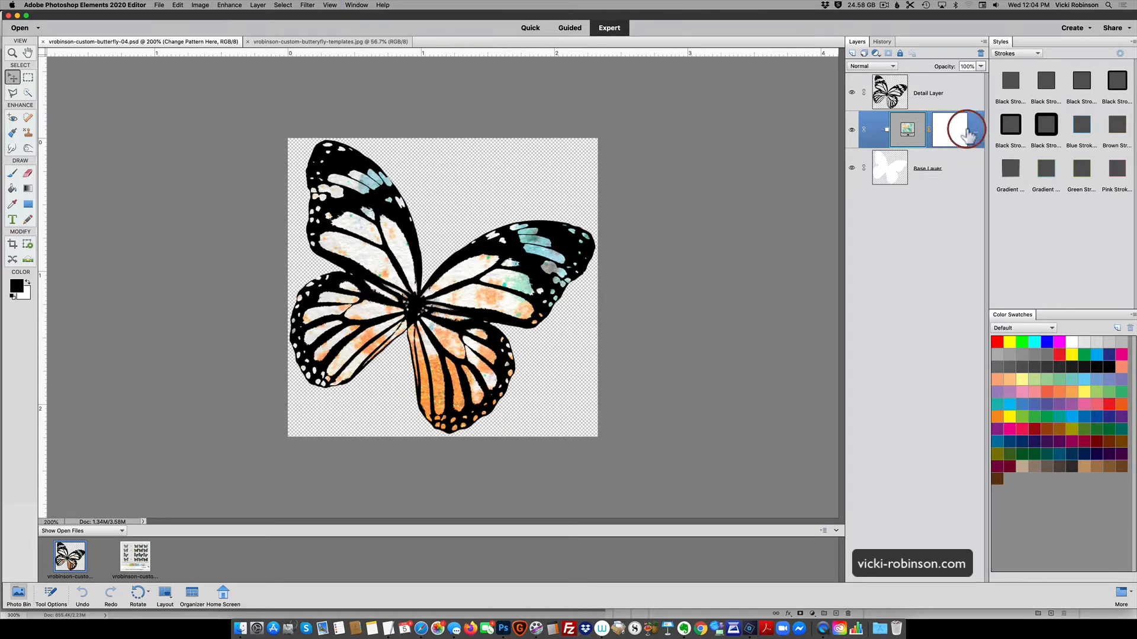
click(895, 175)
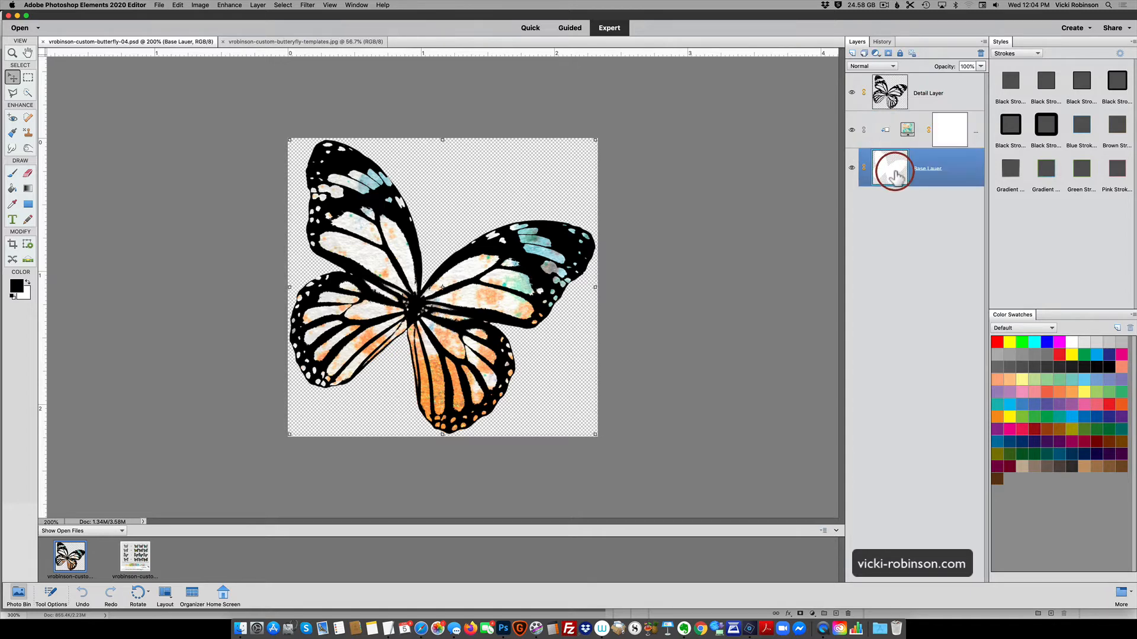
click(851, 92)
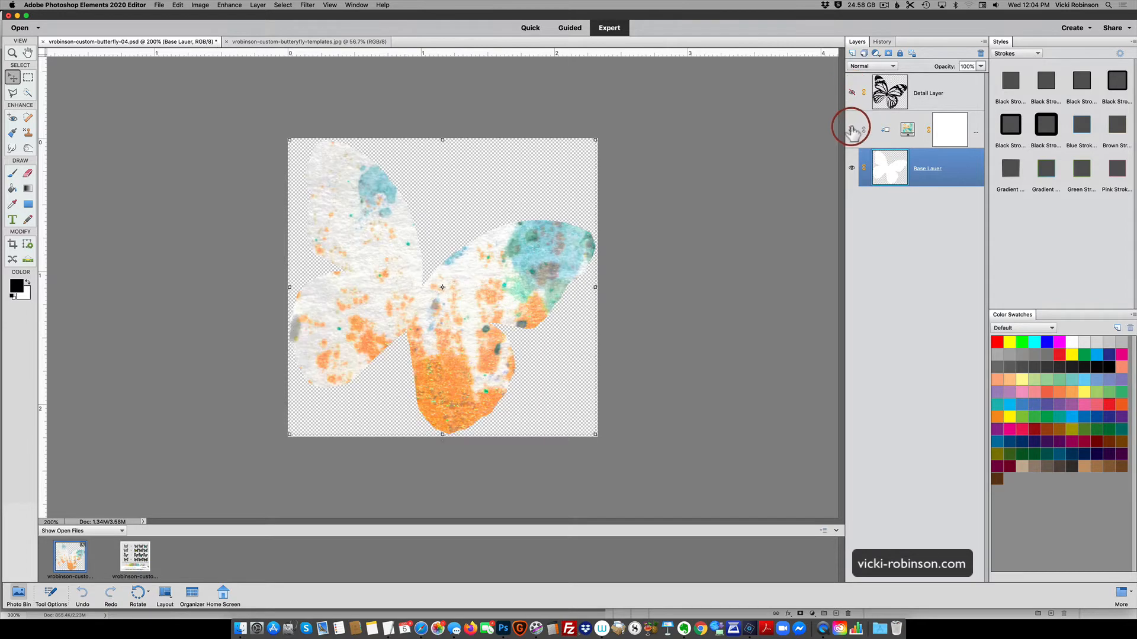
click(851, 129)
click(852, 129)
click(852, 92)
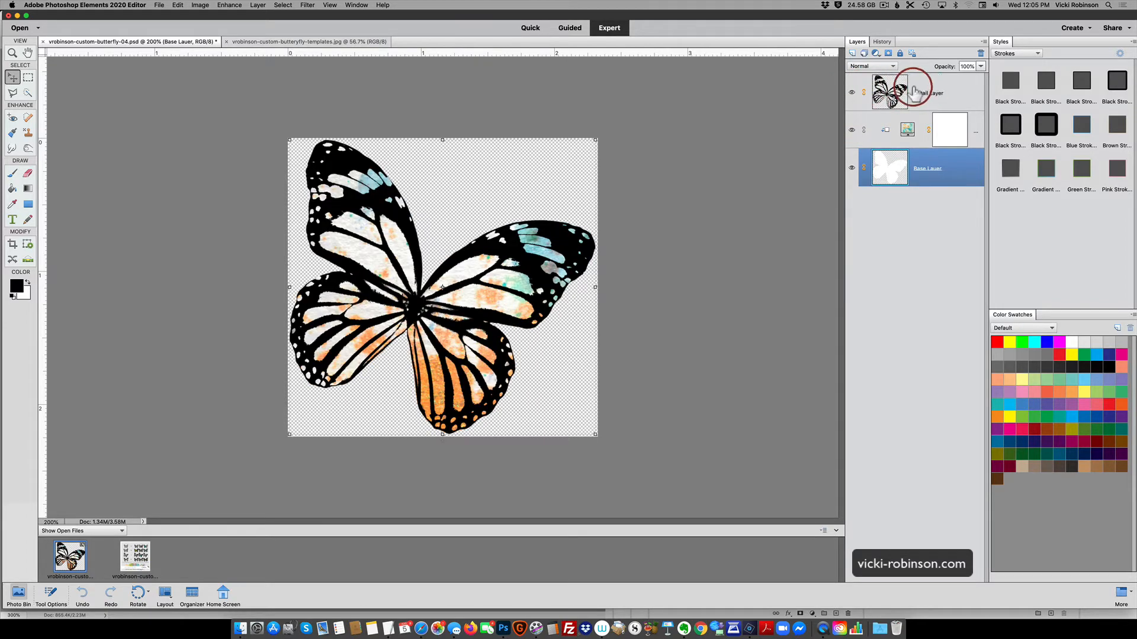
click(851, 92)
click(852, 92)
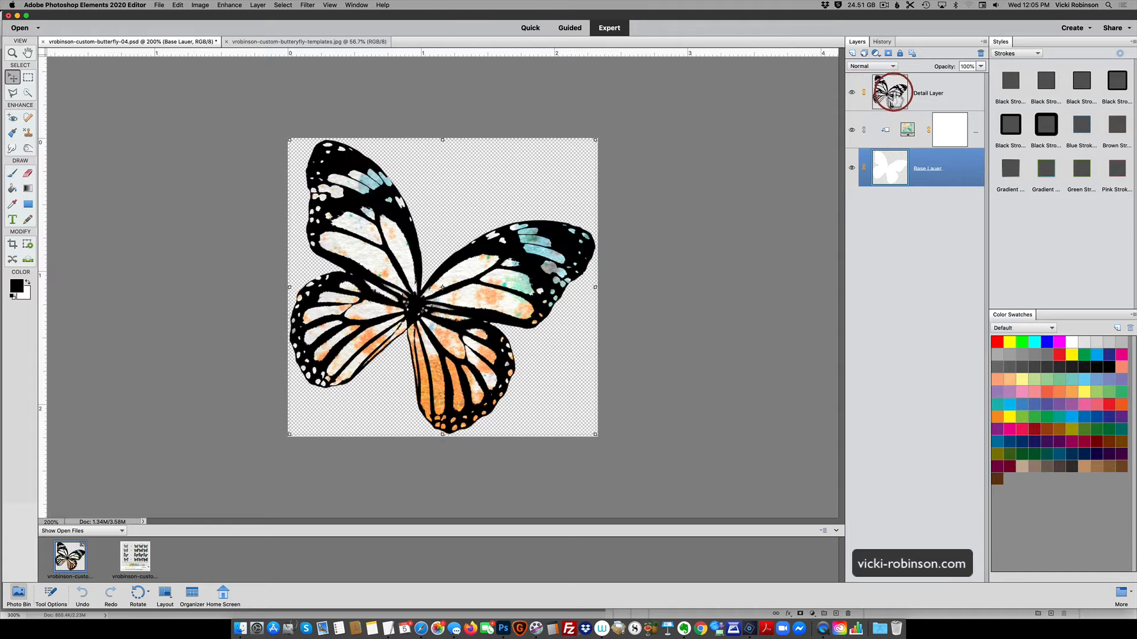
Open the pattern fill layer's settings and shift the pattern within the wings to try different colour areas.
double_click(907, 130)
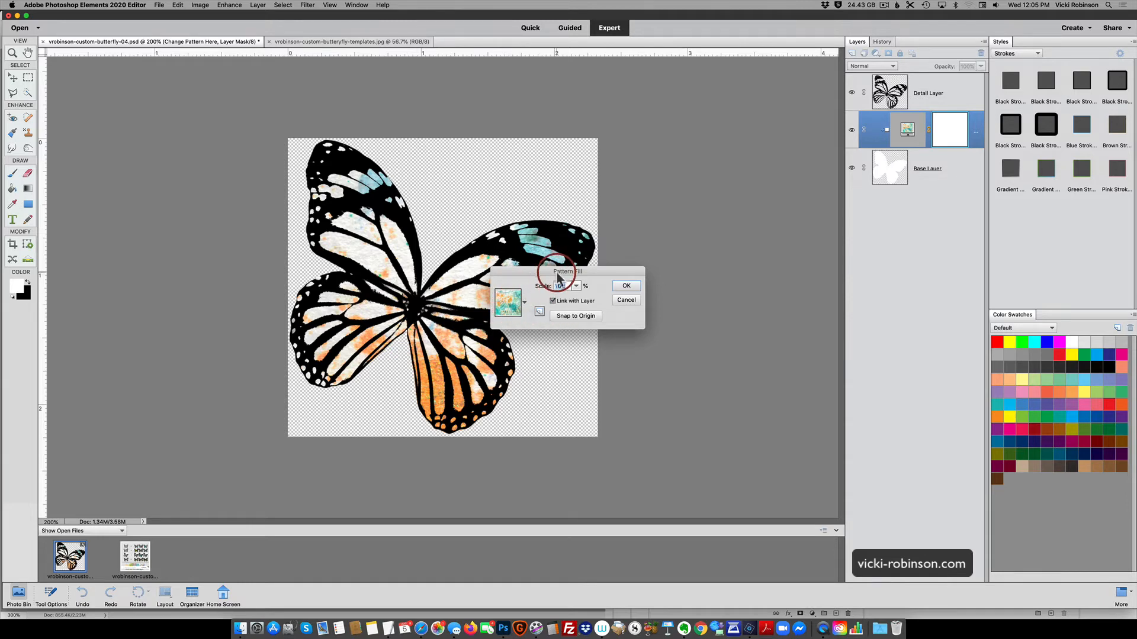
drag(560, 273, 650, 203)
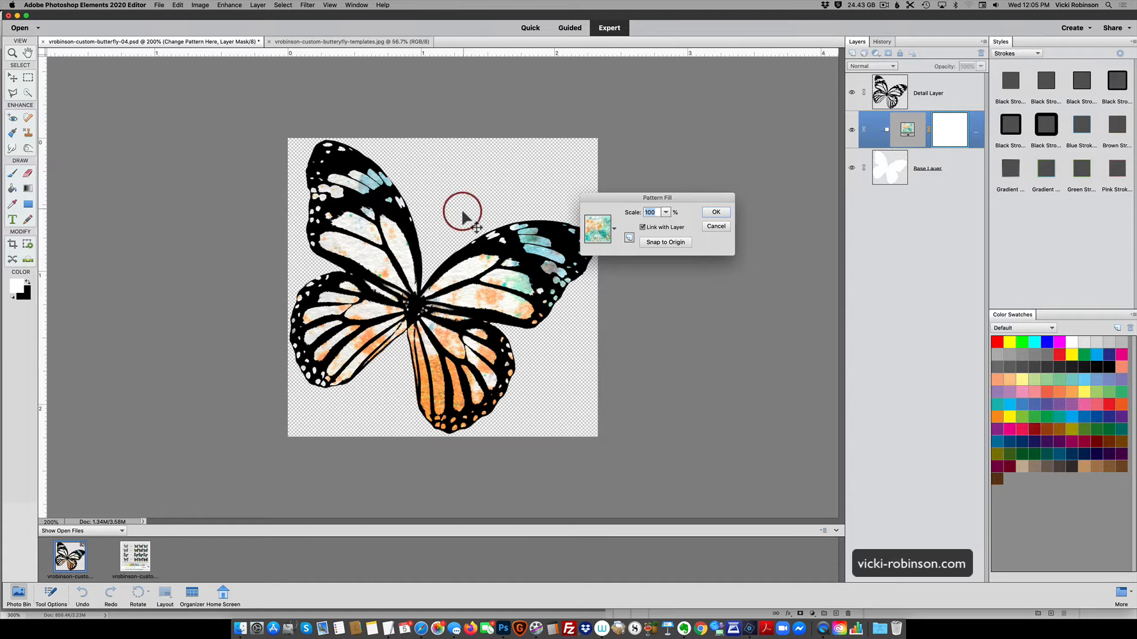
drag(471, 273, 537, 354)
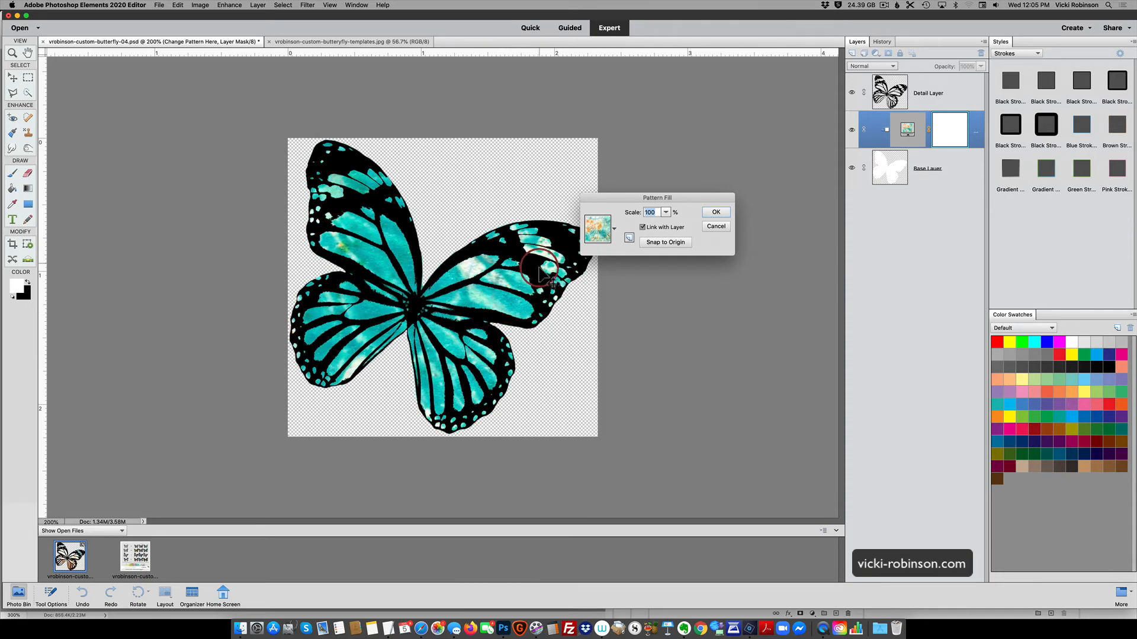
drag(542, 255, 436, 274)
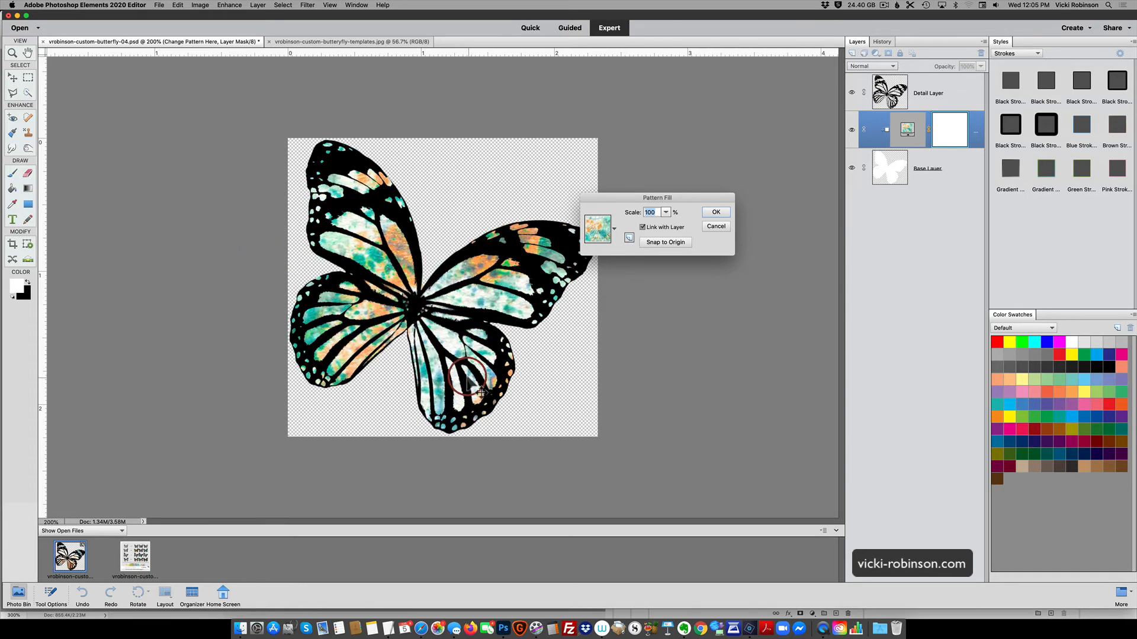
drag(468, 379, 424, 354)
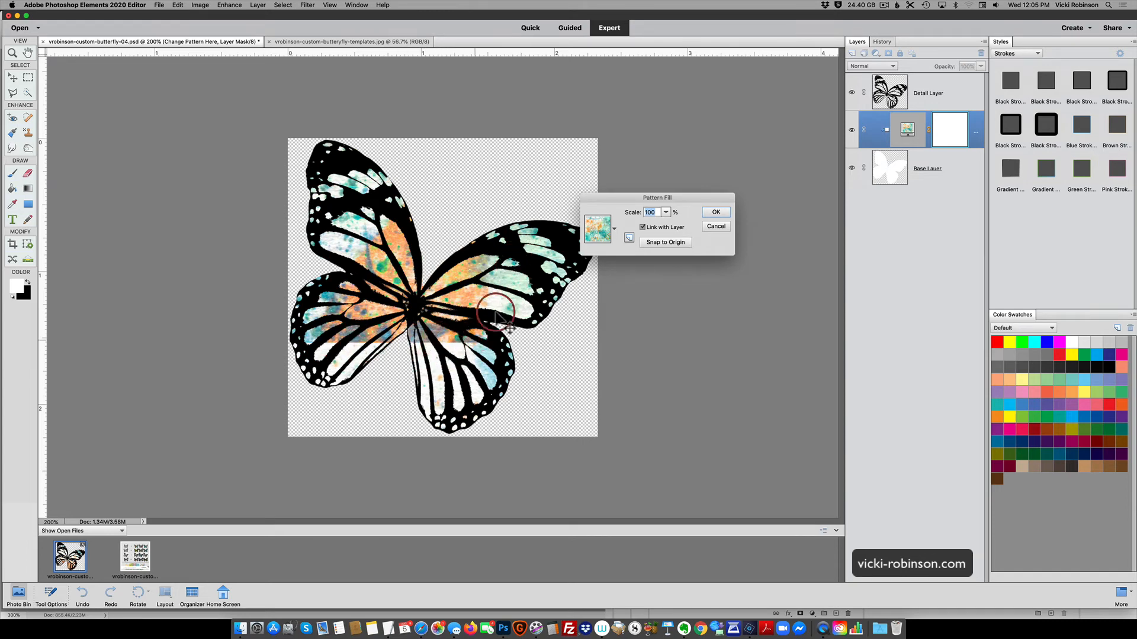
drag(529, 265, 469, 379)
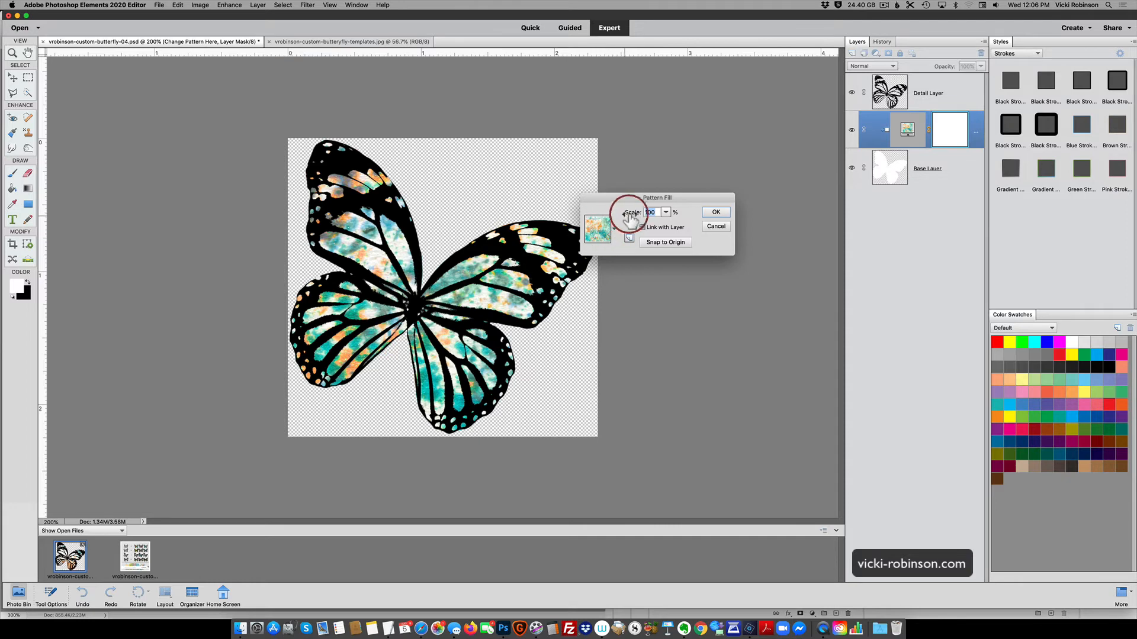
Reduce the pattern fill's scale to 45% and reposition the pattern within the butterfly.
drag(633, 218, 627, 215)
drag(517, 283, 554, 304)
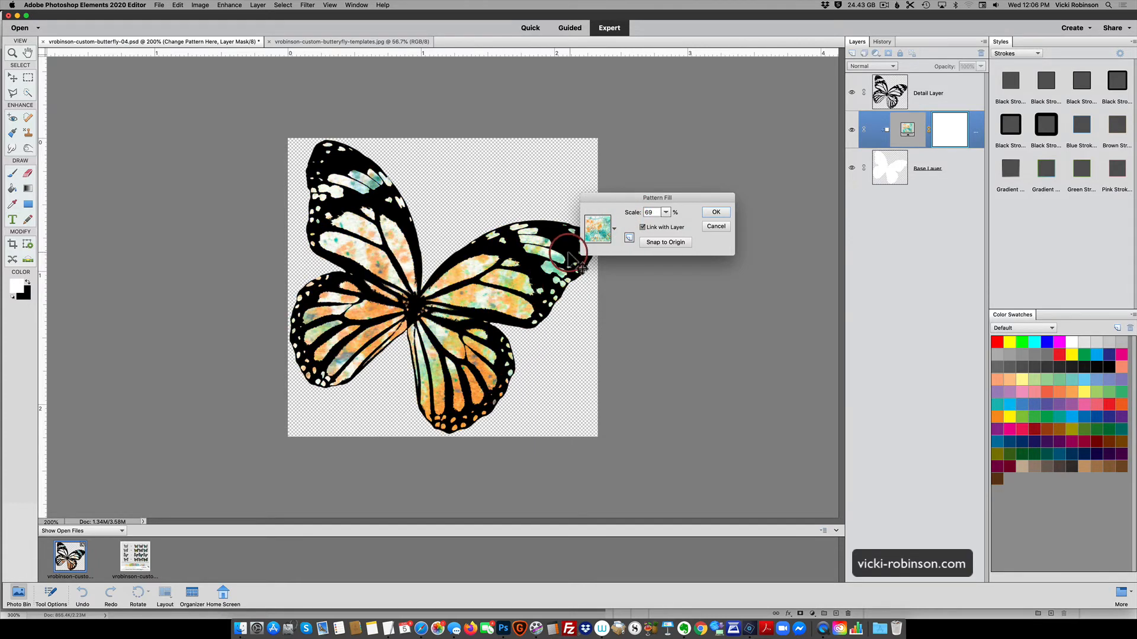
drag(540, 259, 594, 302)
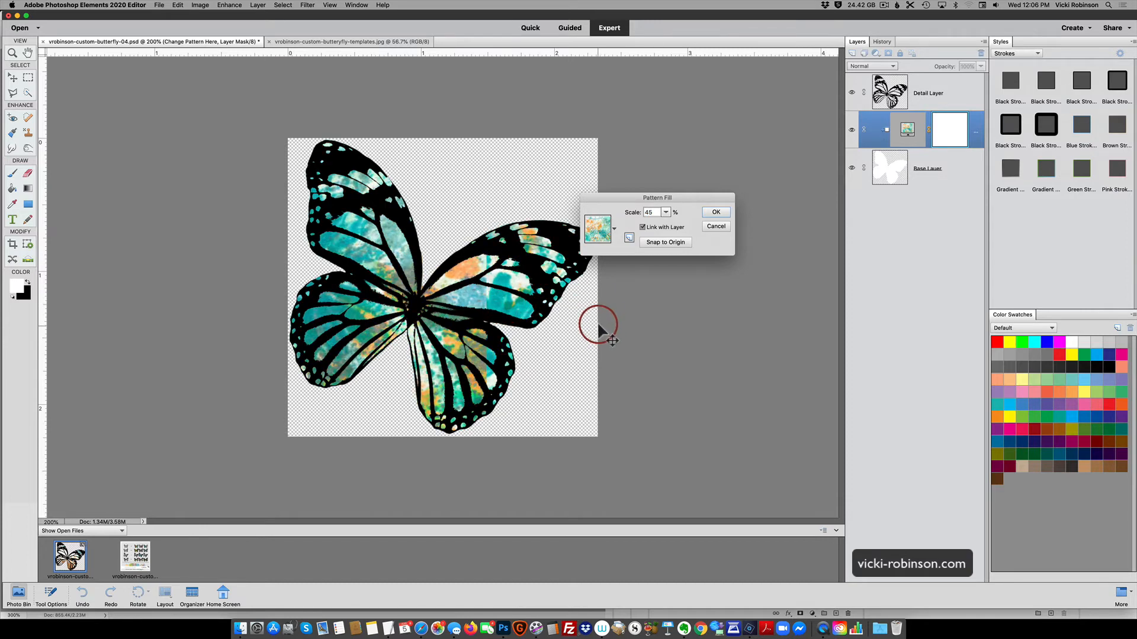
Change the butterfly's fill to the pink, green and white mixed media pattern at 75% scale and reposition it.
click(615, 231)
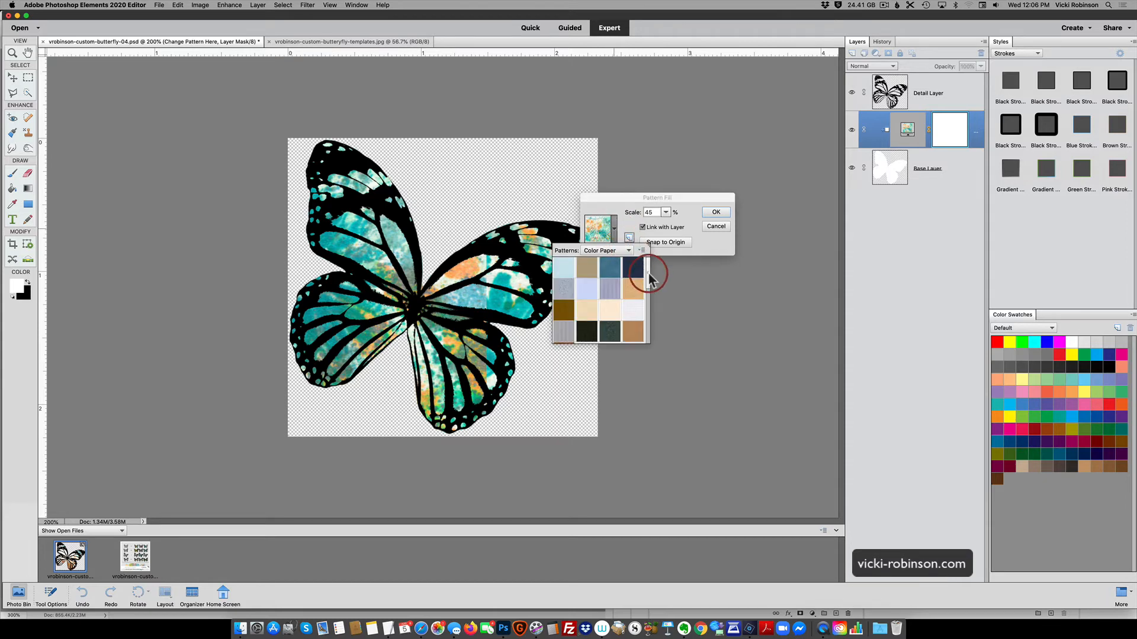
drag(649, 271, 650, 325)
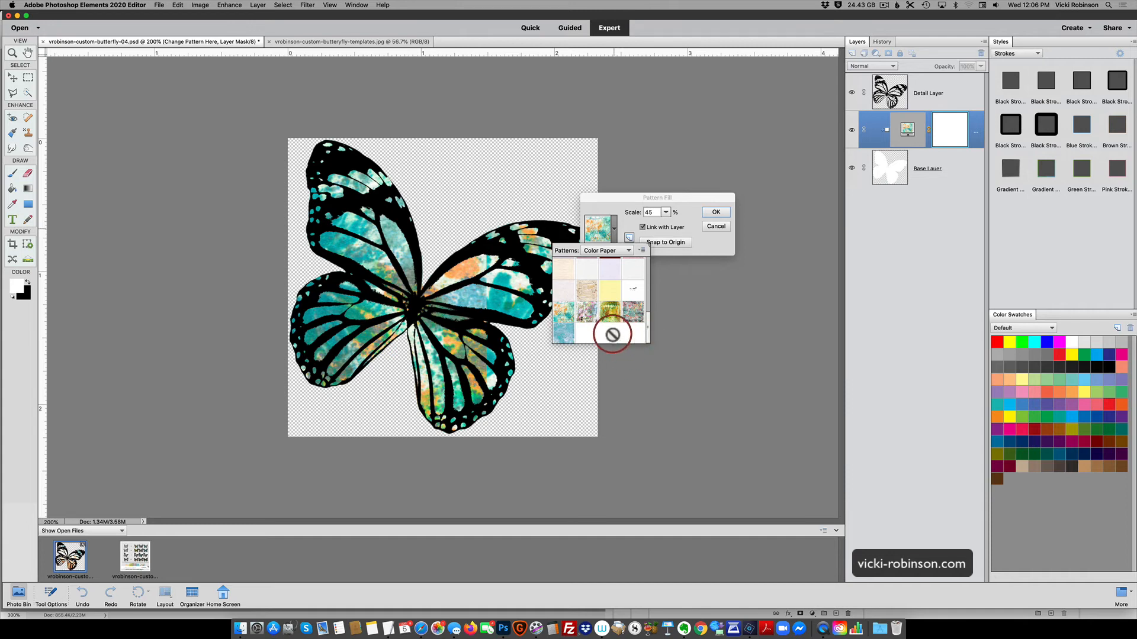
click(586, 310)
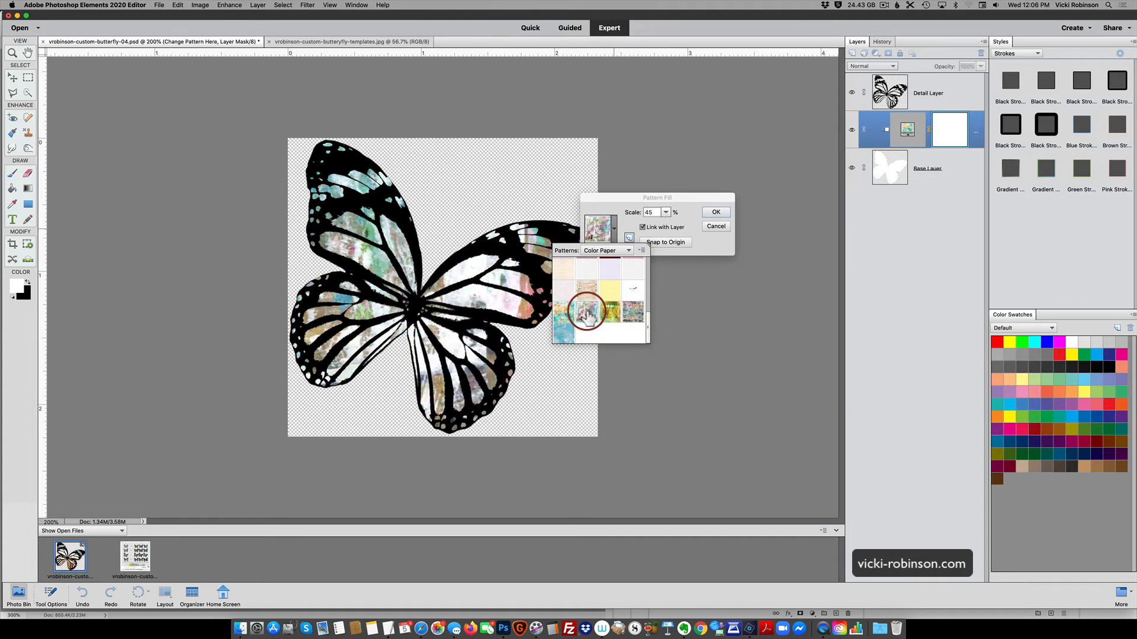
click(518, 292)
mouse_move(517, 292)
mouse_down()
mouse_move(462, 355)
mouse_move(381, 406)
mouse_move(414, 284)
mouse_move(444, 246)
mouse_move(498, 311)
mouse_move(468, 343)
mouse_move(522, 305)
mouse_move(527, 285)
mouse_move(523, 294)
mouse_up()
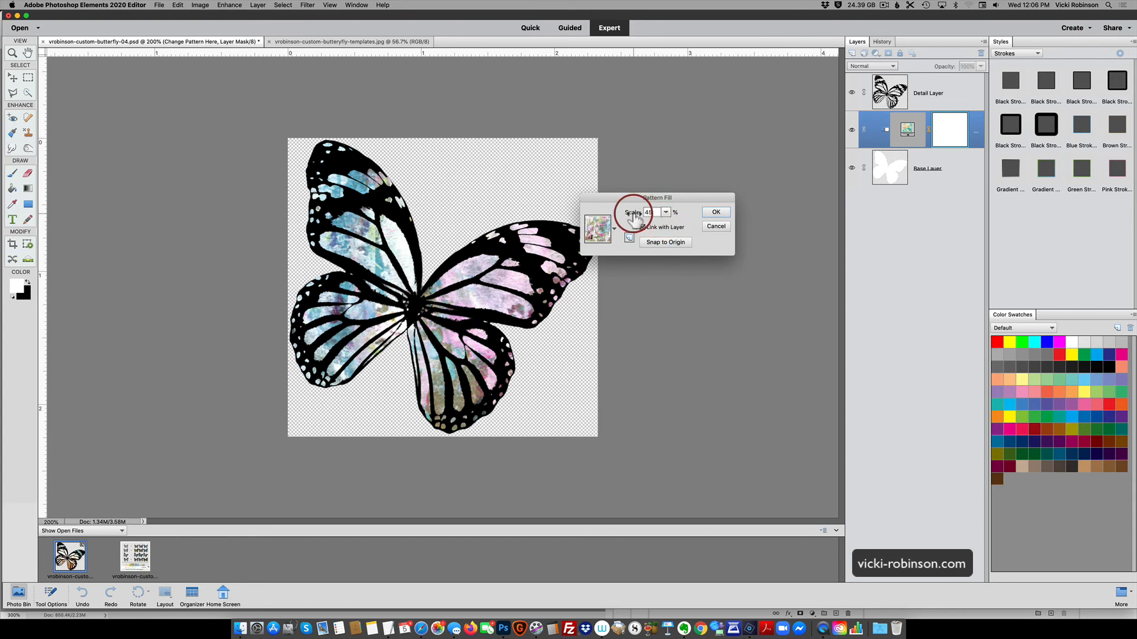
drag(629, 214, 636, 218)
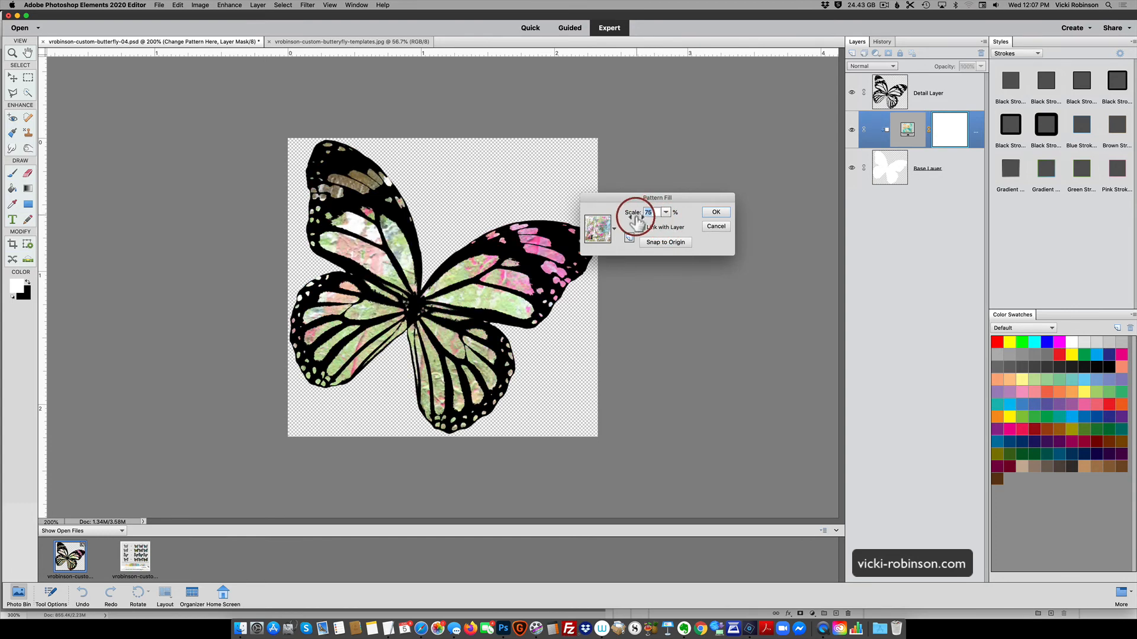
drag(536, 275, 500, 355)
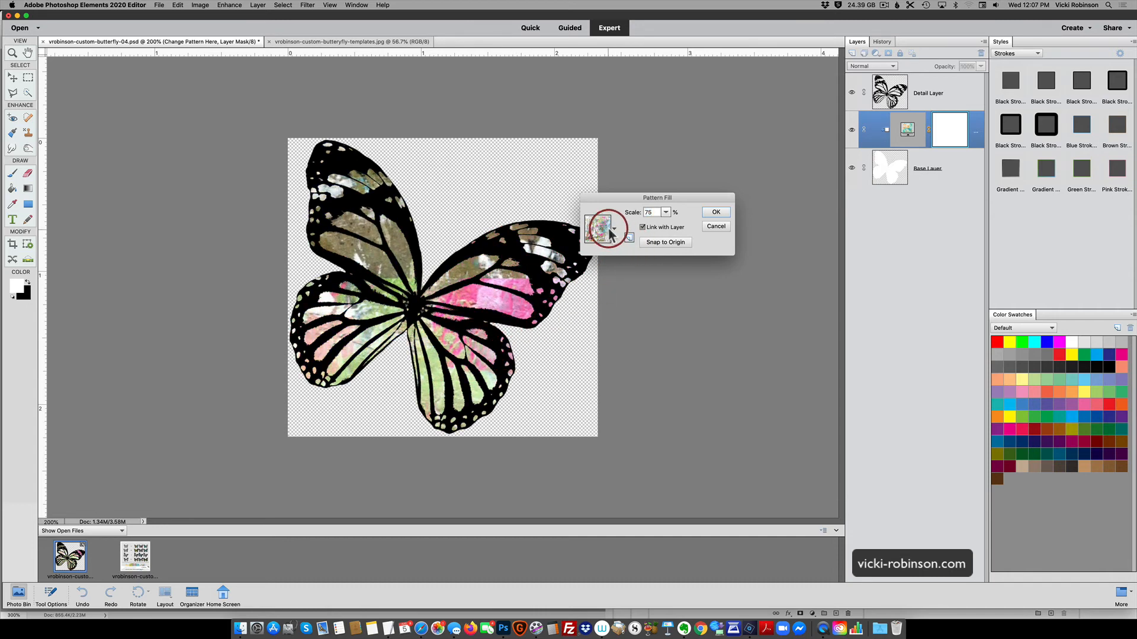
Try the light blue mixed media pattern as the butterfly's fill and shift it within the wings.
click(613, 230)
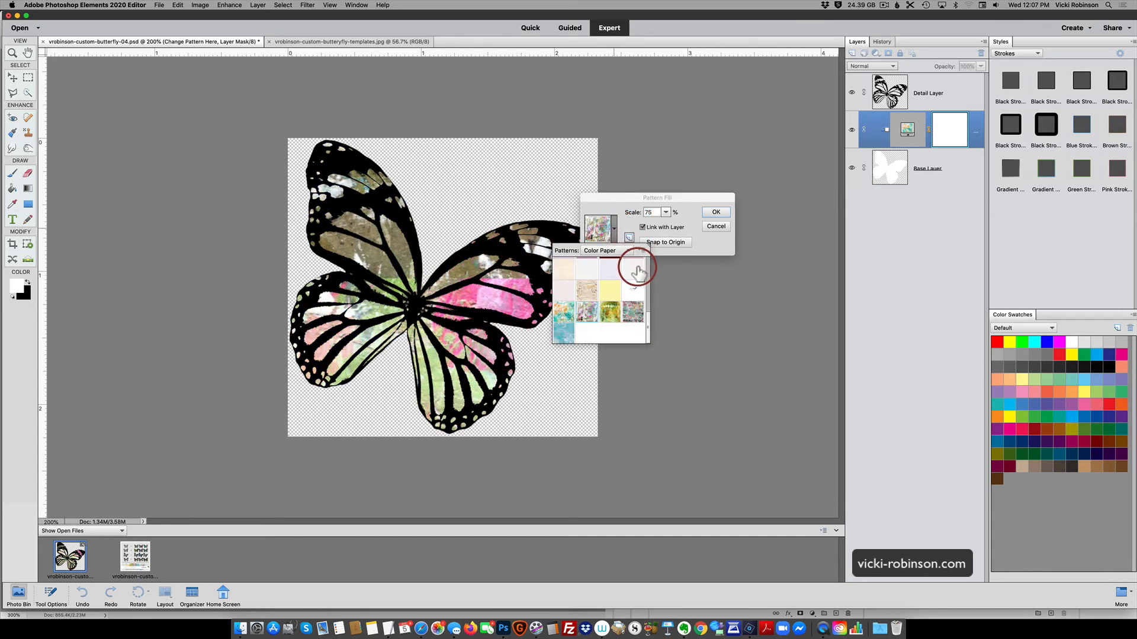
click(565, 335)
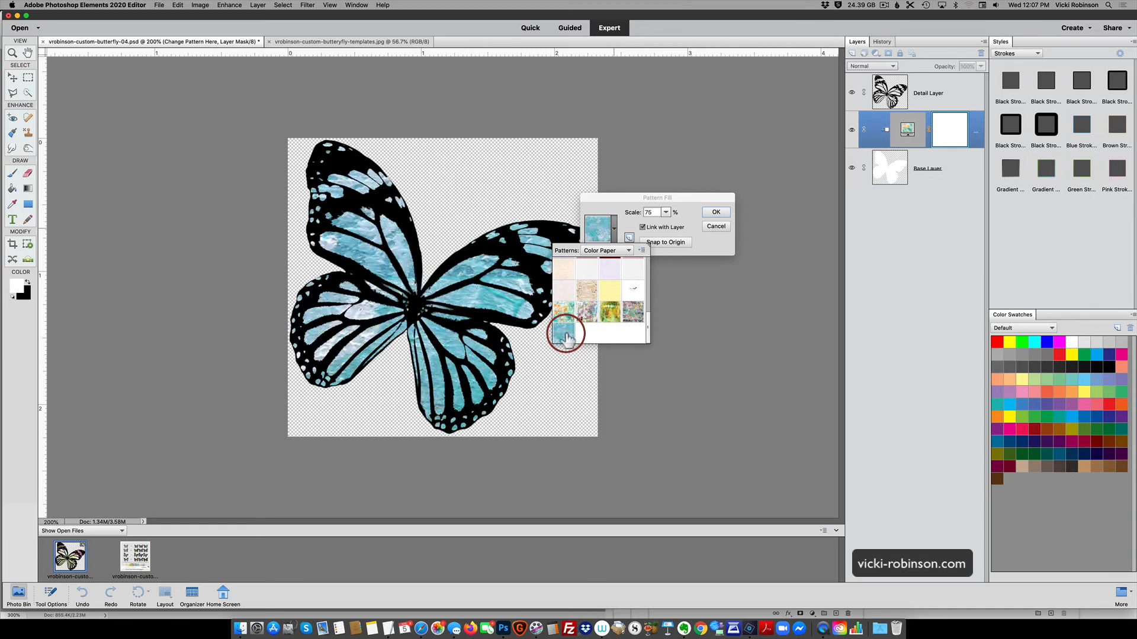
click(489, 305)
drag(488, 305, 492, 333)
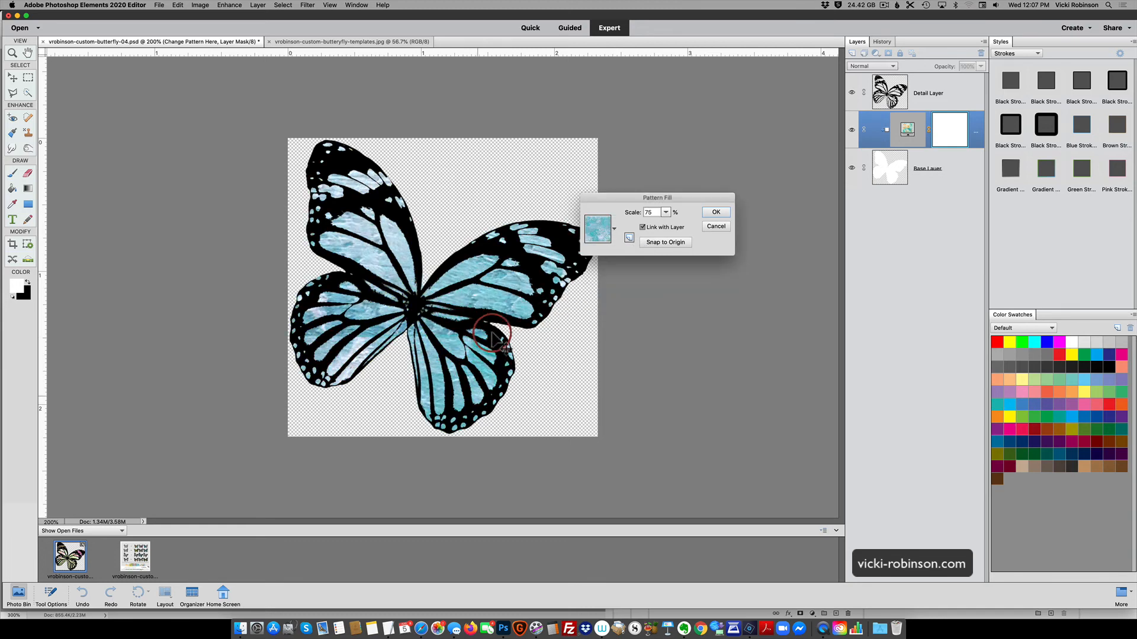
Apply the red, teal and grey mixed media pattern as the butterfly's fill, repositioned within the wings.
click(613, 229)
click(634, 310)
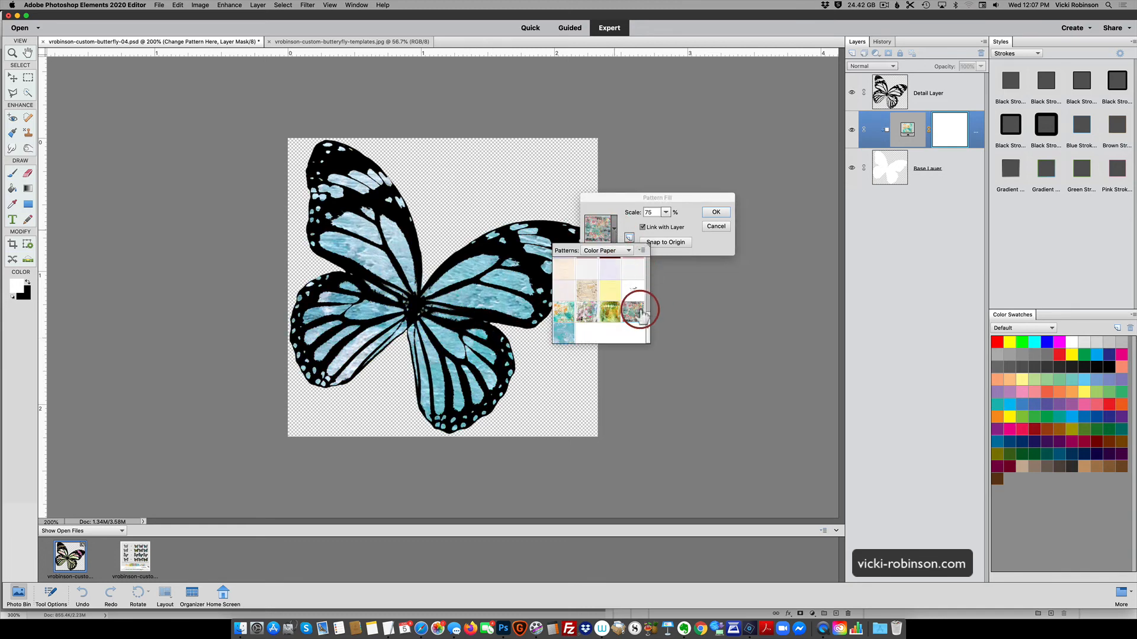
drag(472, 276, 441, 339)
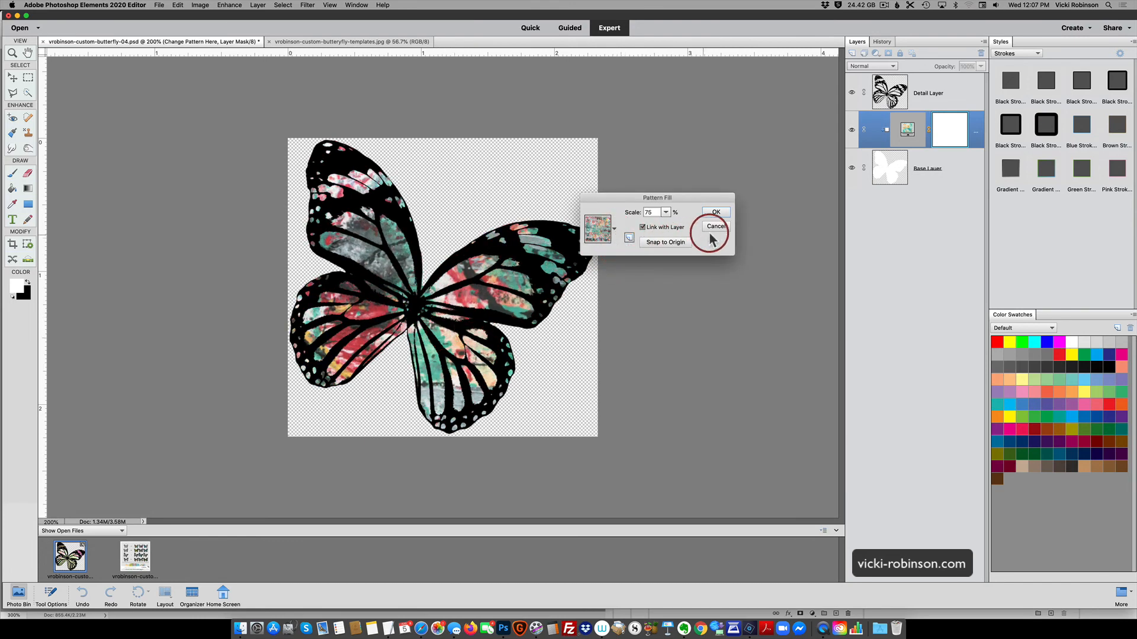
click(717, 213)
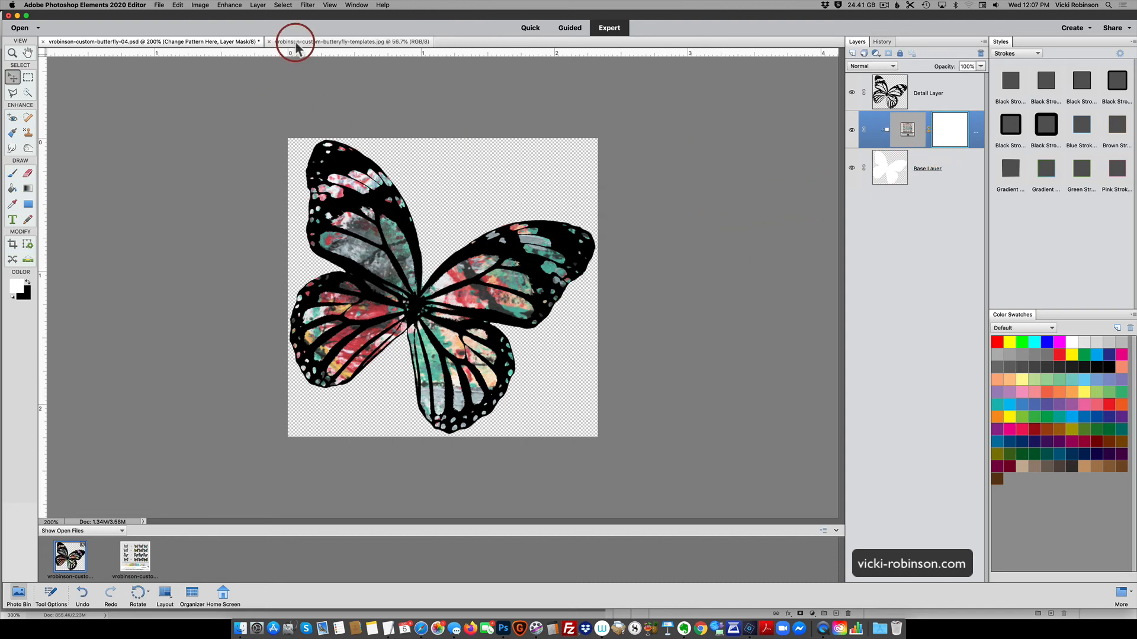
Switch back to the custom butterfly templates preview image.
click(323, 44)
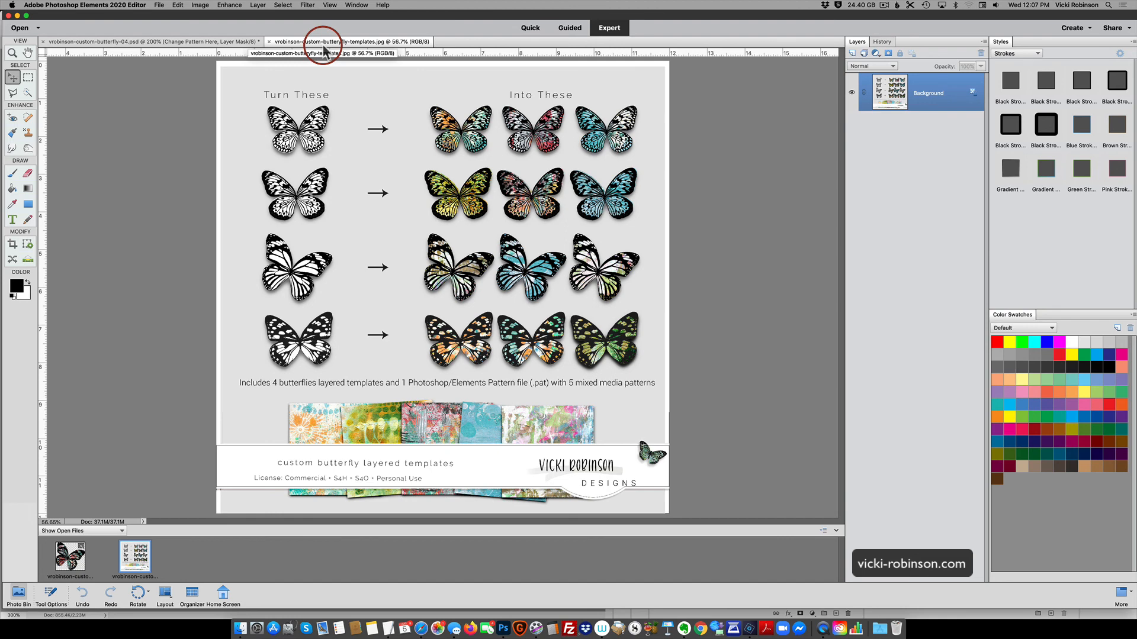